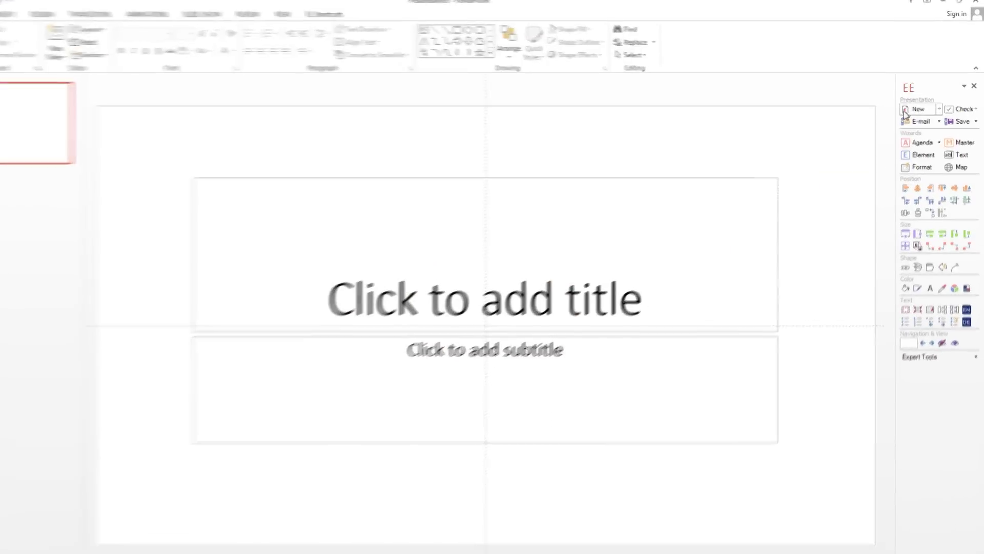
Step: Create a new presentation from the Efficient Elements DE template, showing its branded title slide
left_click(923, 107)
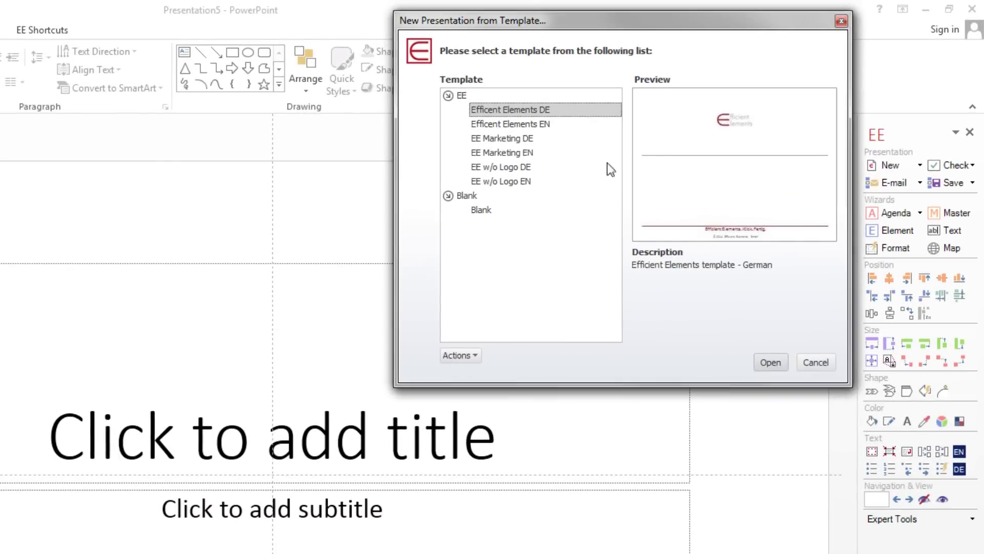
left_click(510, 154)
left_click(770, 362)
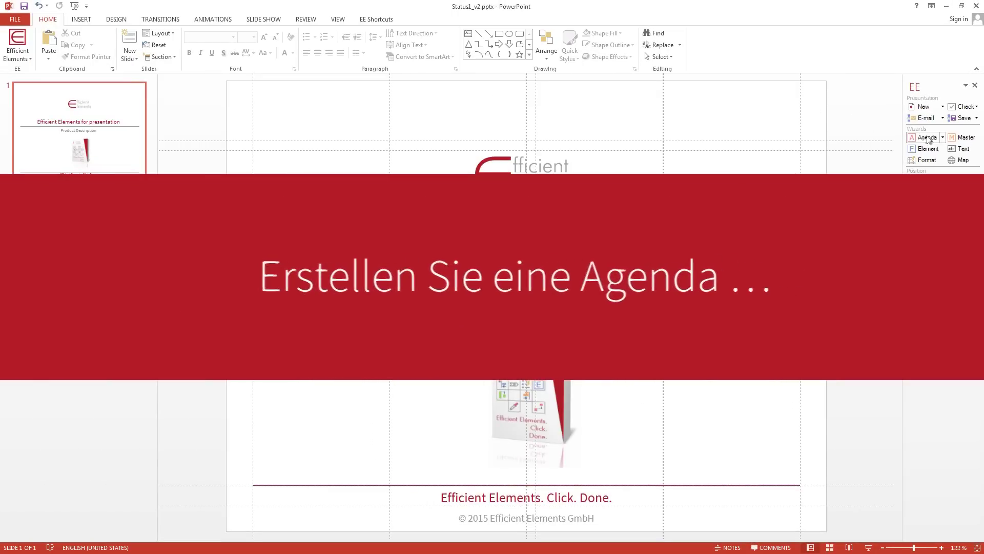
Step: Generate the agenda slides with time slots enabled in the Agenda Wizard
left_click(928, 137)
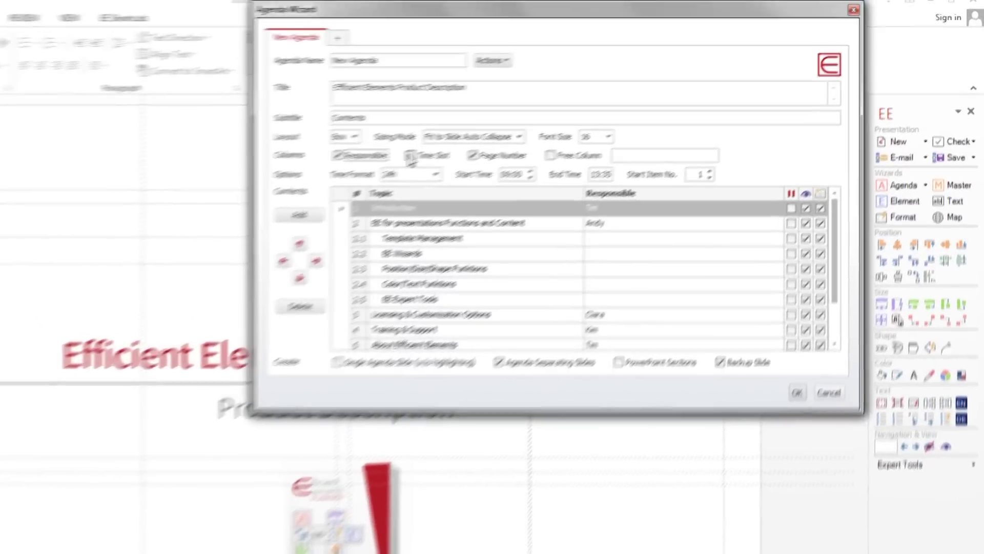
left_click(410, 156)
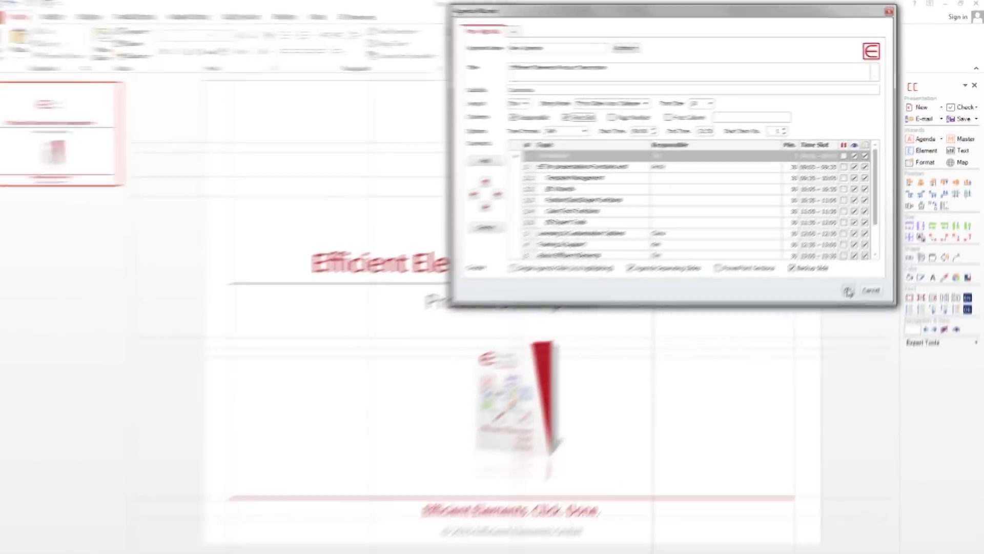
left_click(780, 441)
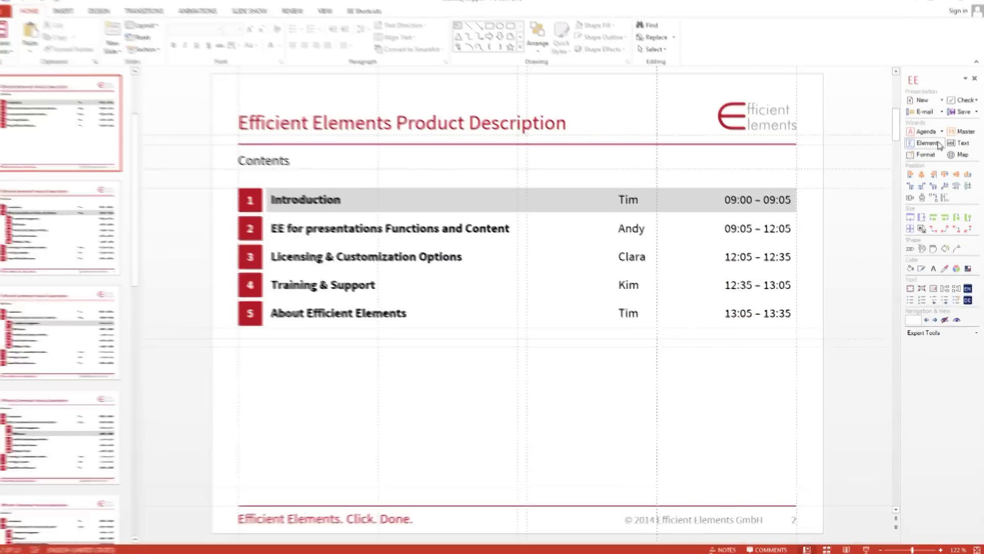
Step: Insert the Product and value proposition slide and the Overview slide from the element library
left_click(940, 146)
mouse_move(884, 122)
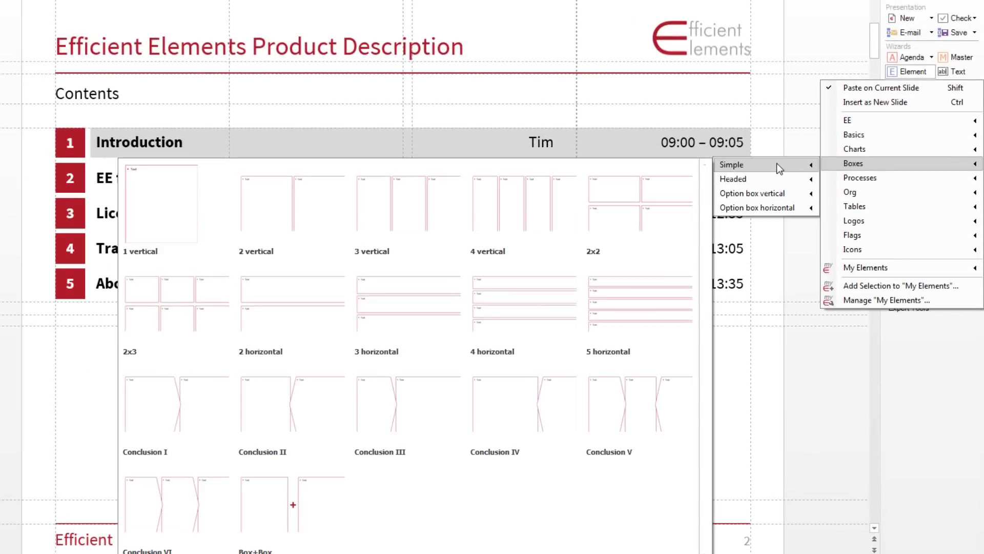
mouse_move(706, 124)
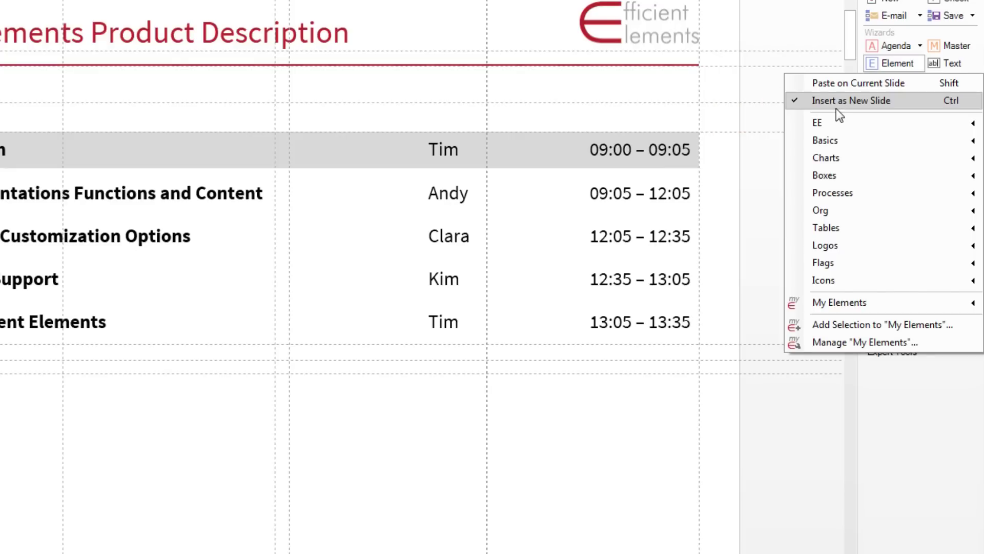
mouse_move(658, 124)
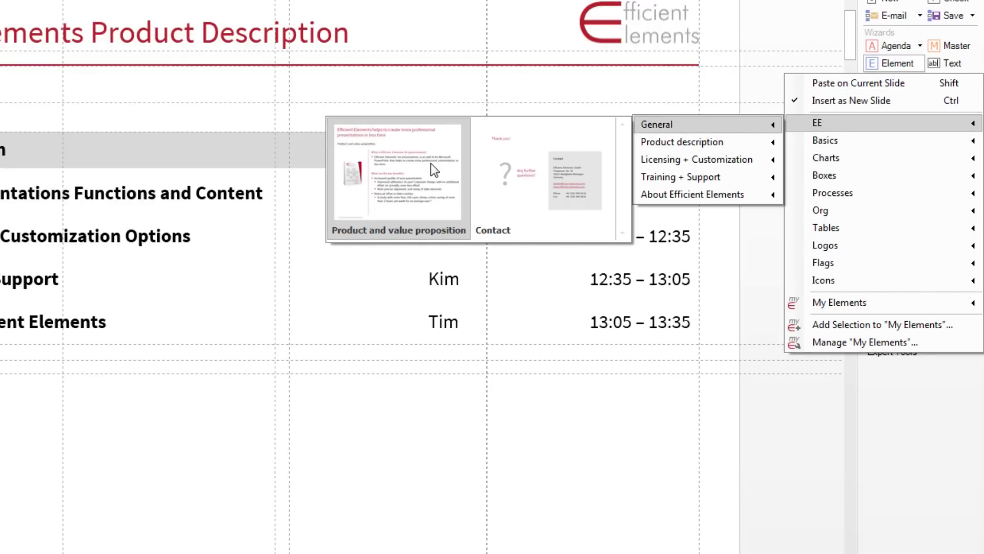
left_click(430, 163)
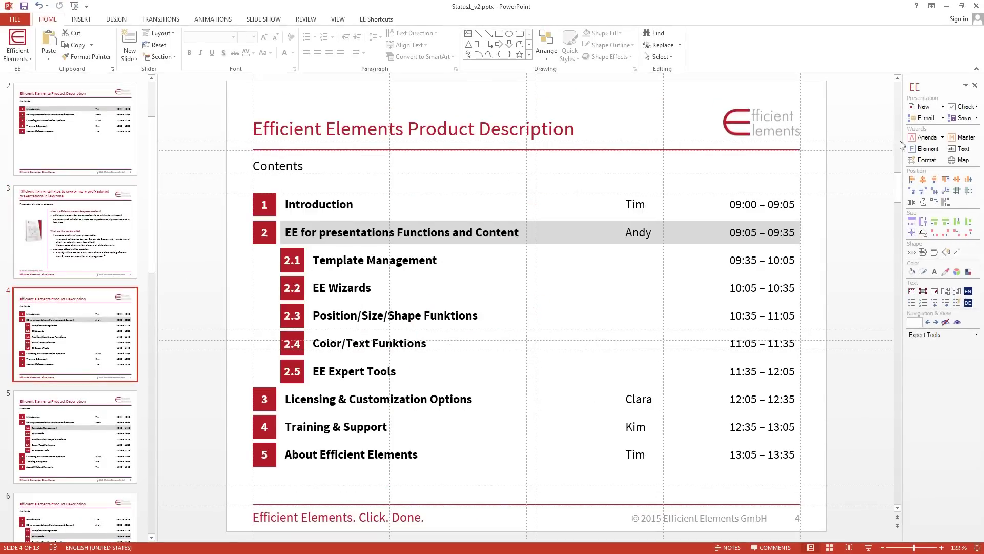
left_click(903, 148)
mouse_move(723, 83)
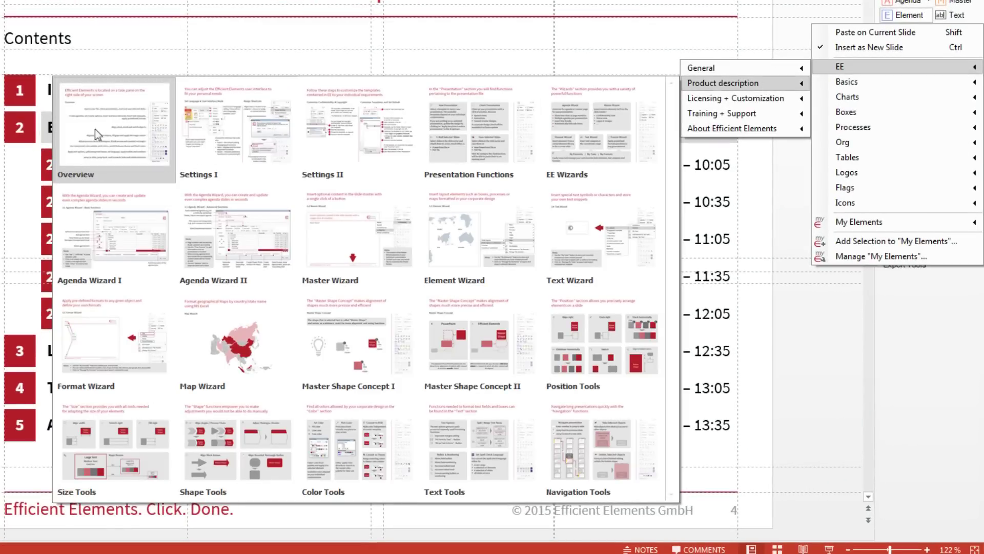
left_click(96, 134)
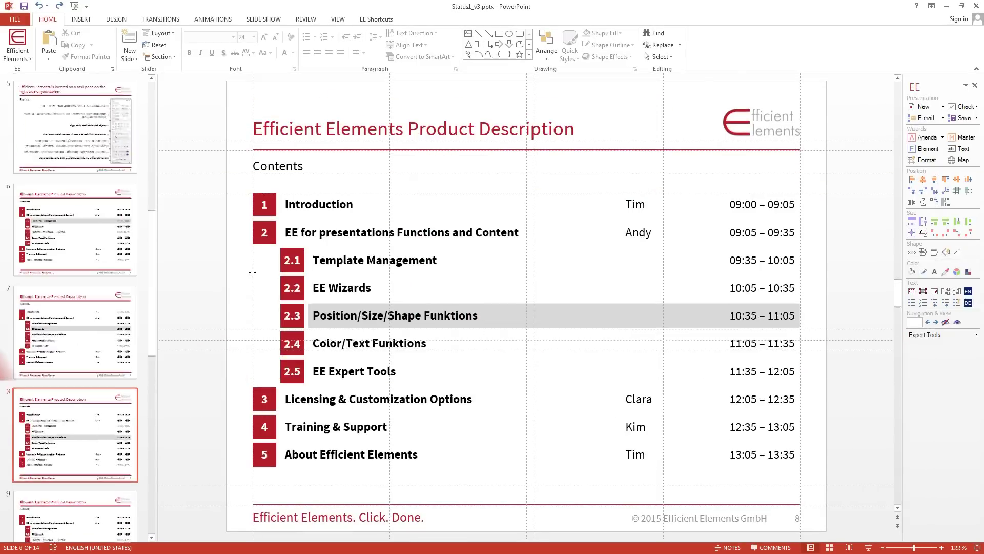
Step: Add a vertical three-option box layout headed 'License Details' plus a For discussion sticker
left_click(387, 130)
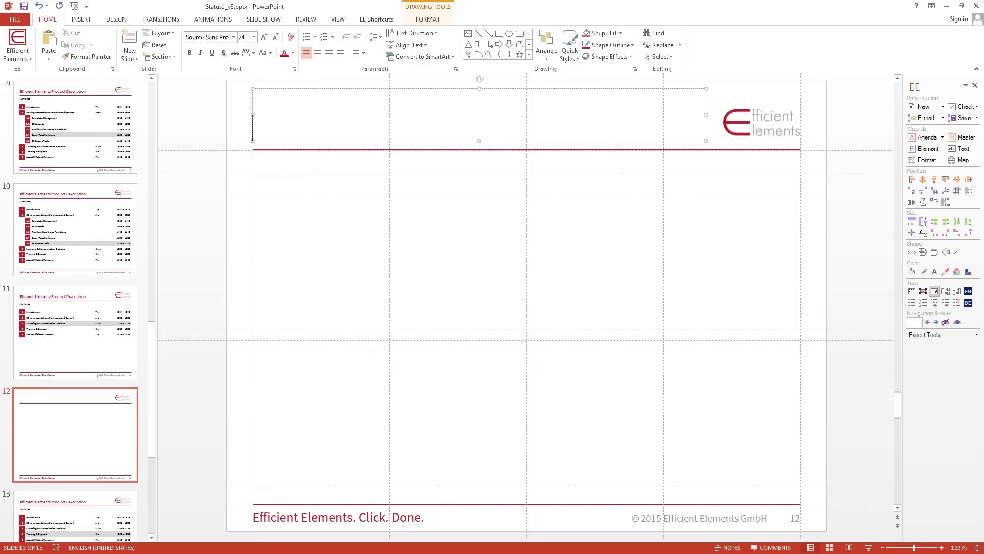
type("We offer three licensing options")
left_click(927, 148)
mouse_move(809, 288)
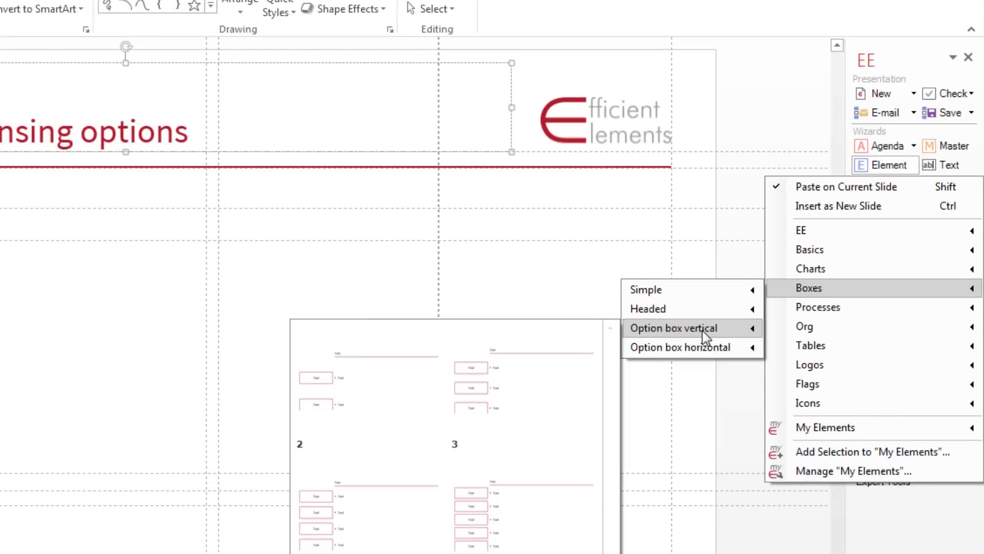
left_click(492, 500)
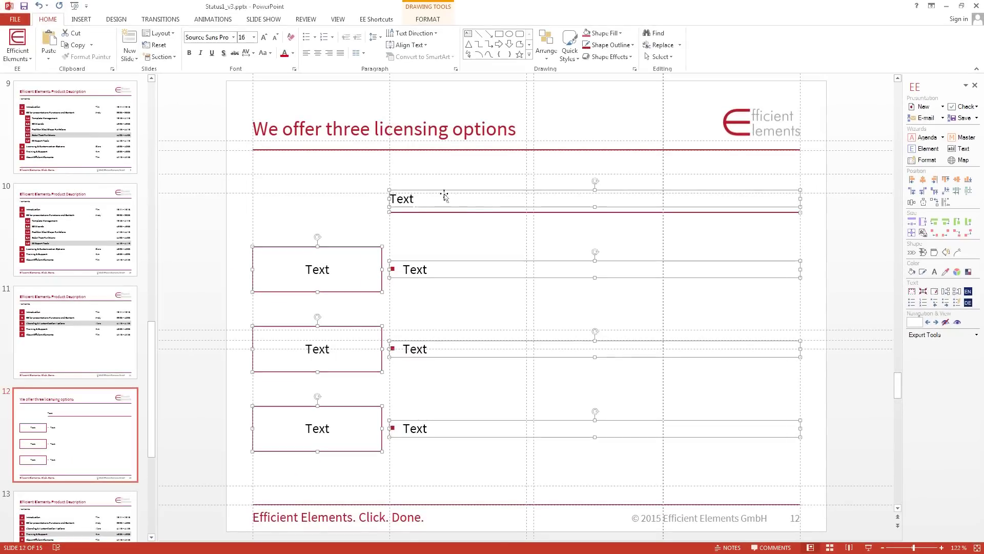
double_click(444, 197)
type("License Details")
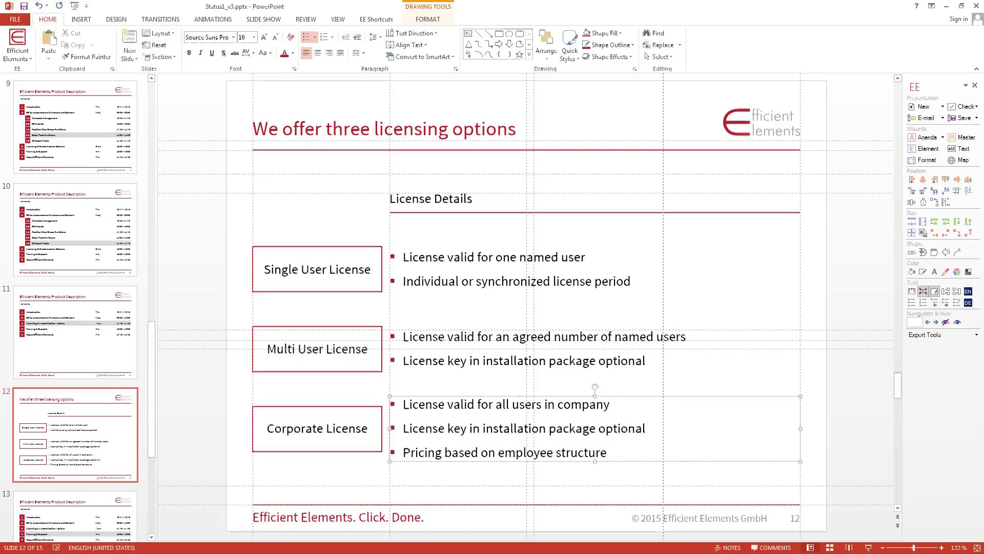
left_click(924, 148)
mouse_move(779, 210)
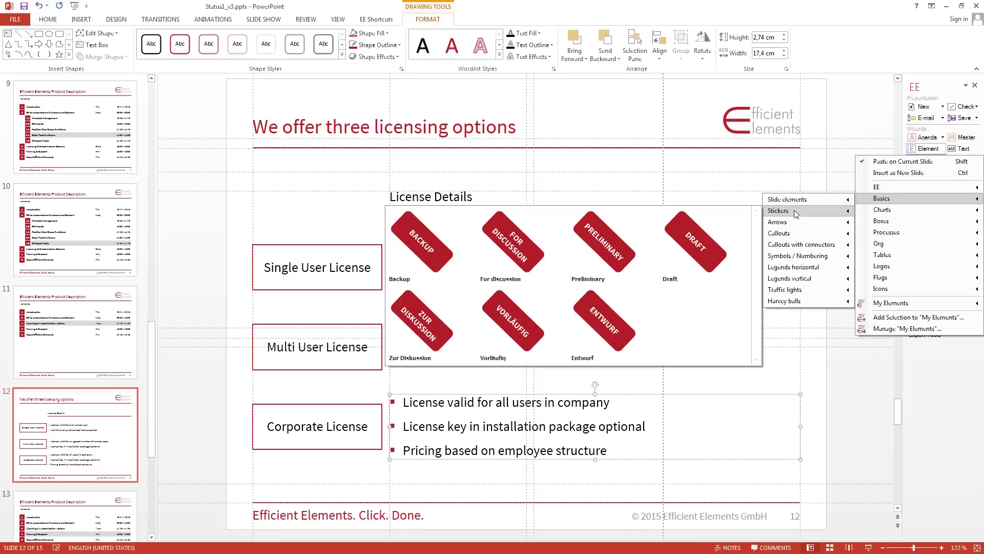
left_click(510, 235)
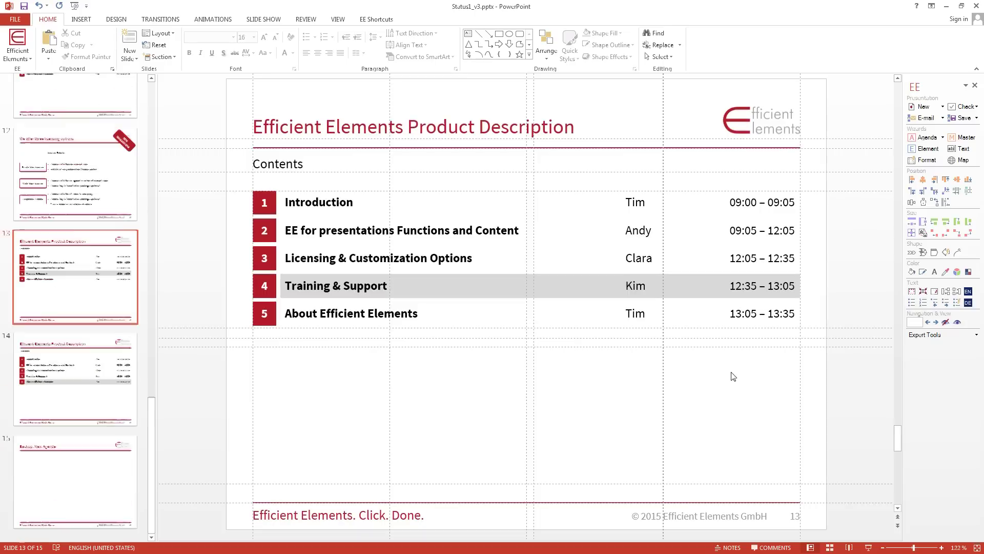
Step: Add a new slide titled 'Our training offerings will get you a great start with Efficient Elements' with a subtitle
left_click(129, 45)
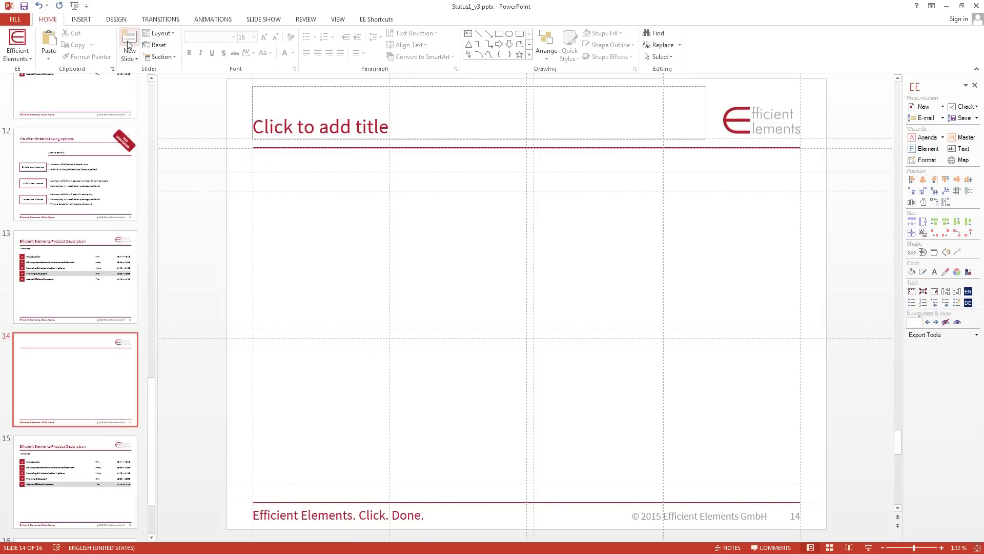
left_click(382, 133)
type("Our training offerings will get you a great start with Efficient Elements")
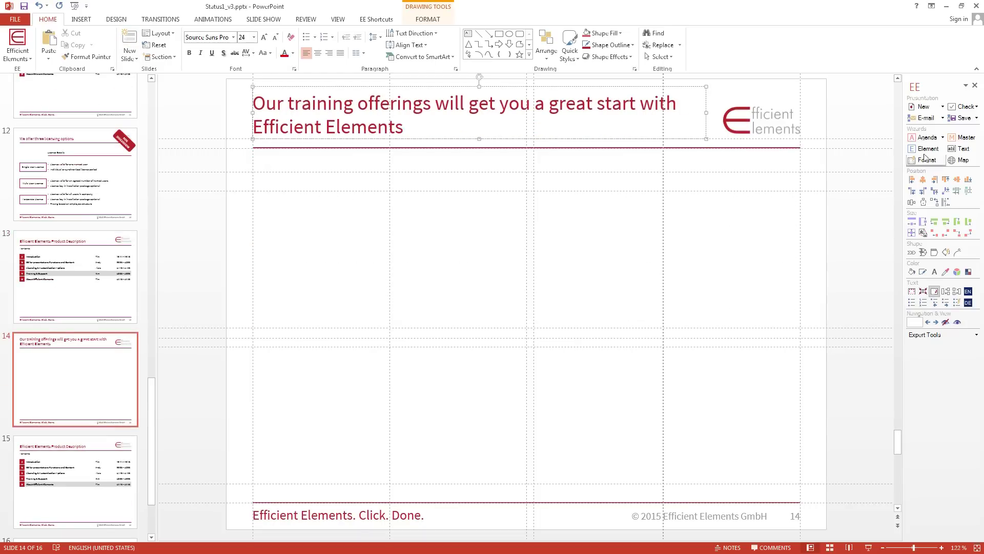
left_click(925, 148)
left_click(492, 256)
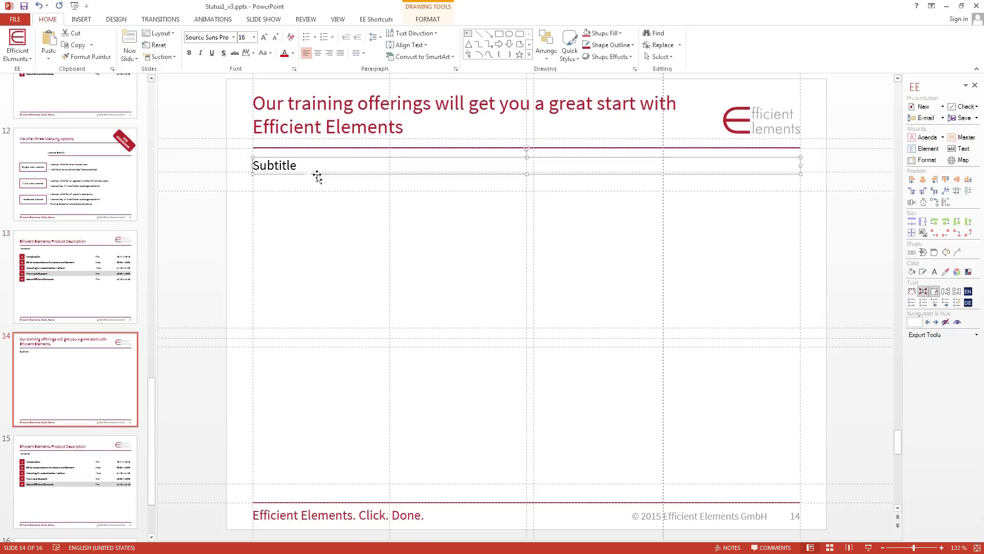
type("tions")
left_click(81, 19)
Step: Draw a large rectangle over the slide body and slice it into an 8x4 grid
left_click(174, 44)
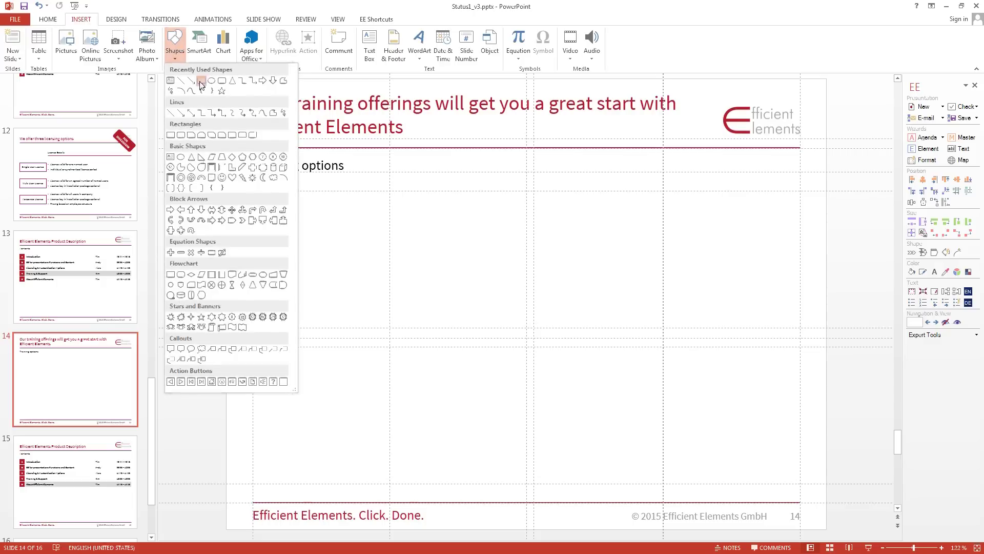
left_click(201, 82)
left_click_drag(252, 189, 801, 489)
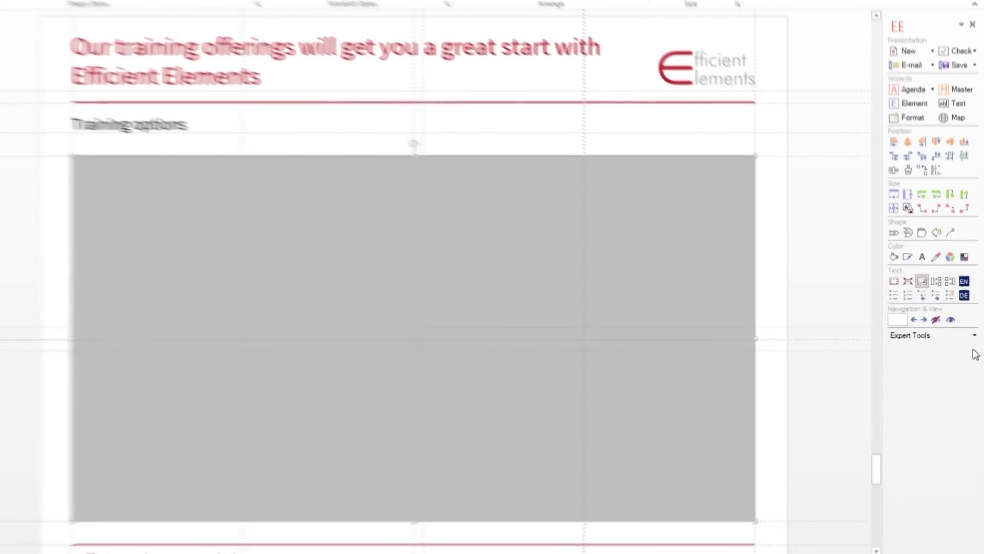
left_click(976, 335)
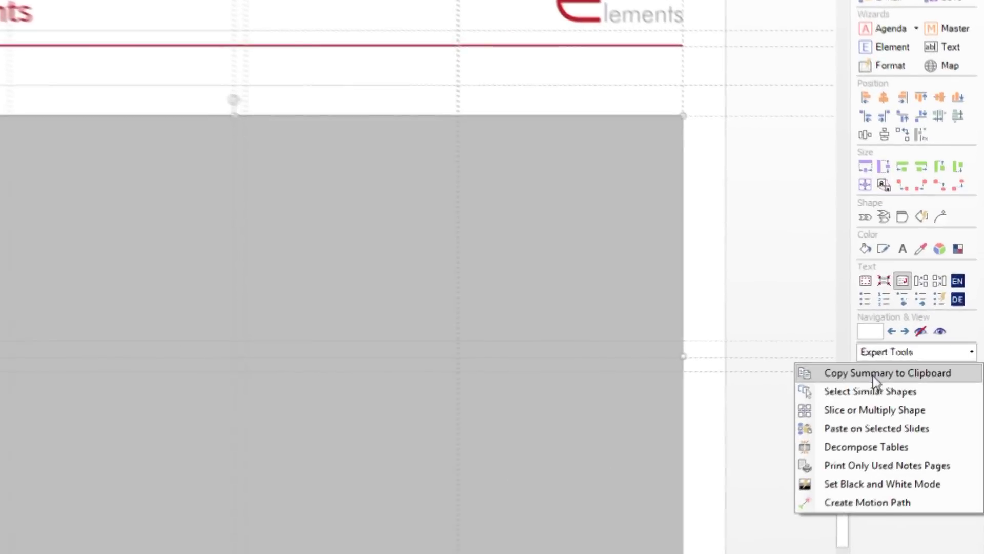
left_click(872, 410)
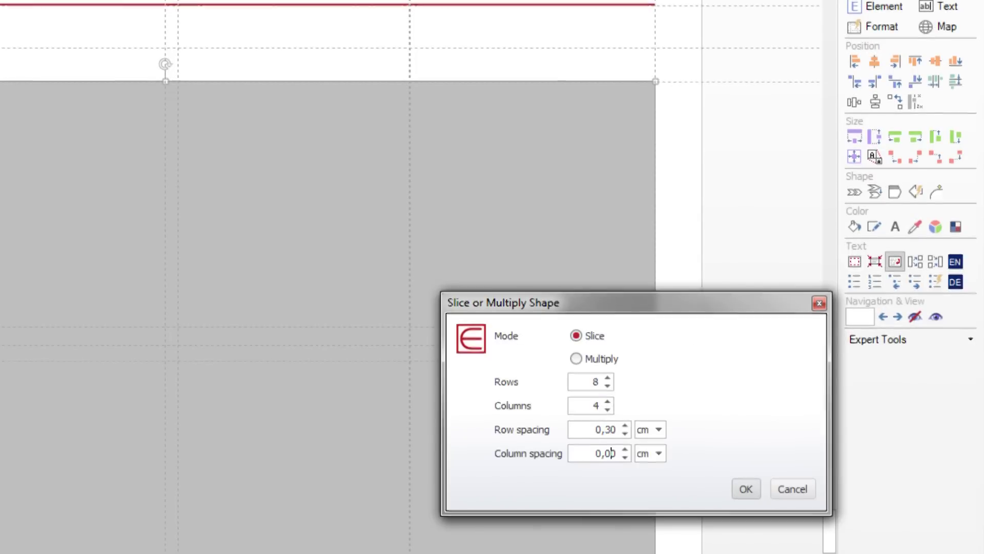
key("Return")
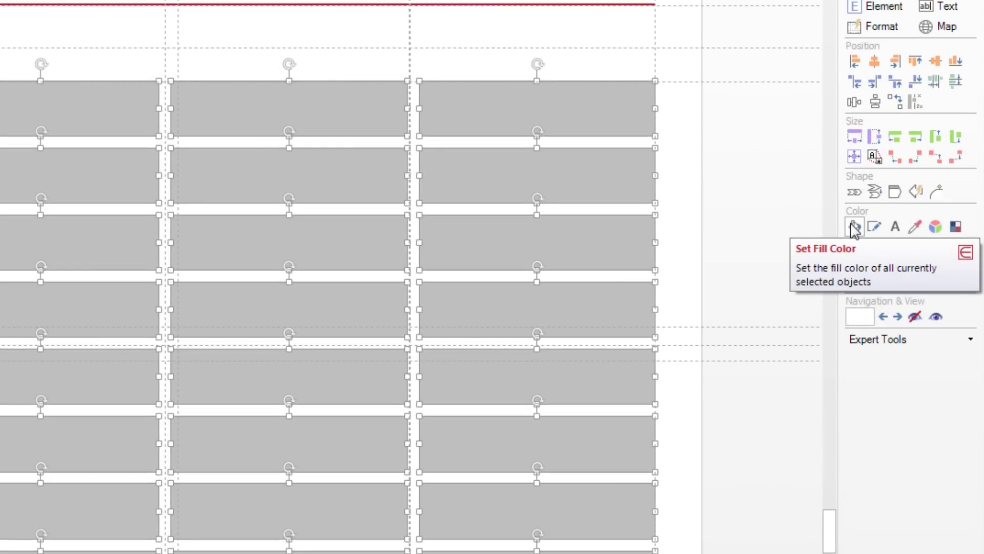
Step: Fill the grid boxes white with dark red outlines, and fill the top row dark red
left_click(854, 226)
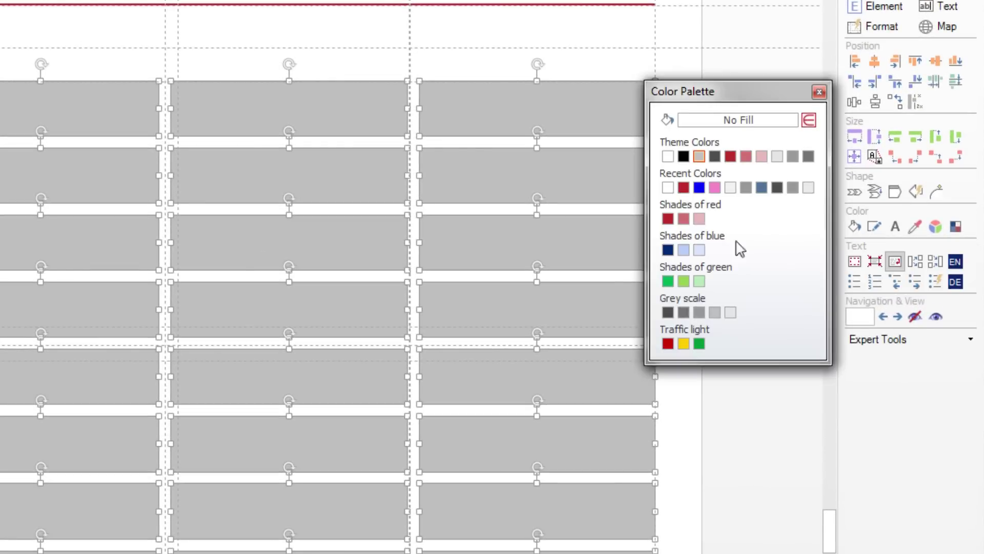
left_click(668, 156)
left_click(877, 226)
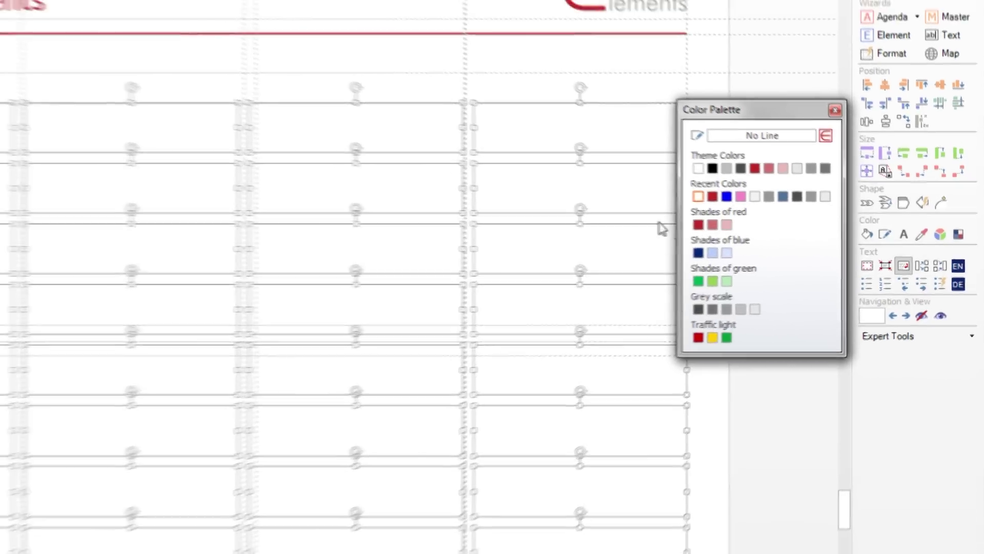
left_click(718, 156)
left_click_drag(830, 184, 225, 228)
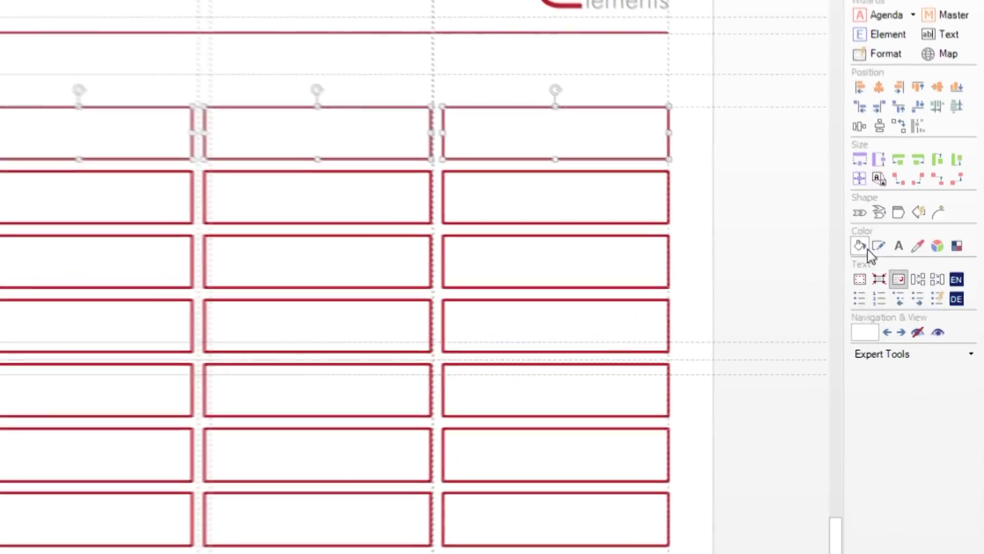
left_click(909, 270)
left_click(684, 225)
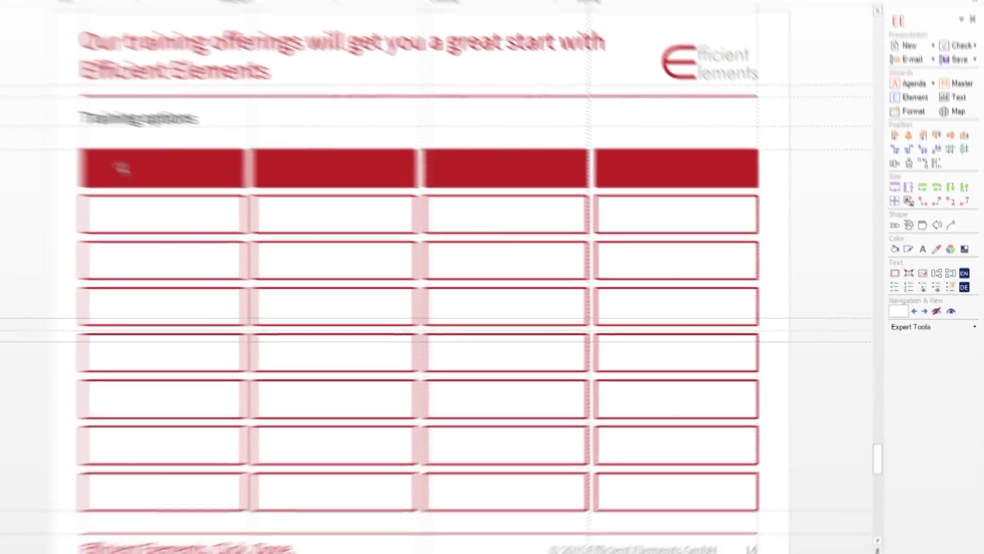
Step: Enter the grid entries such as English, 1 day, 1-2 times per month, Online meeting
left_click(287, 205)
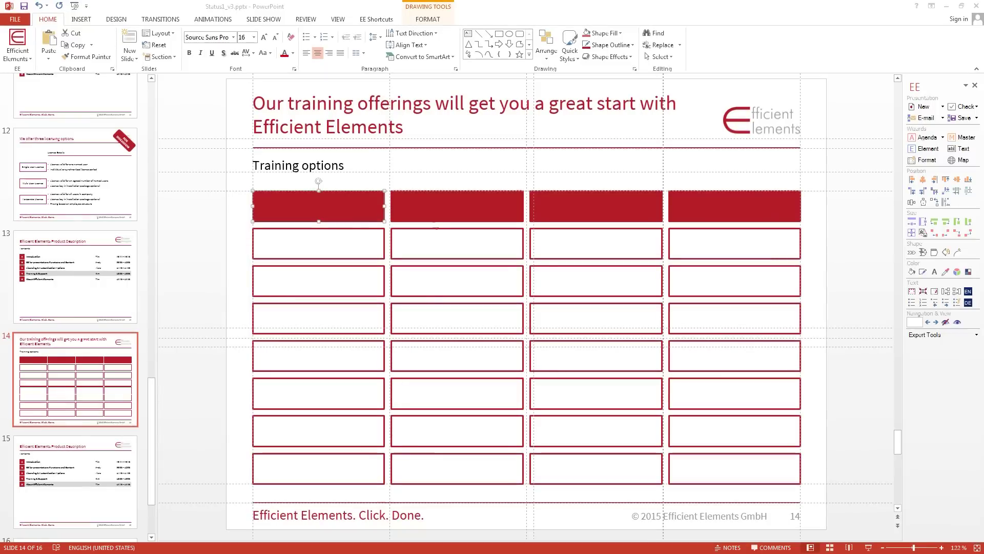
left_click(951, 208)
type("You learn how to train others in using Efficient Elements")
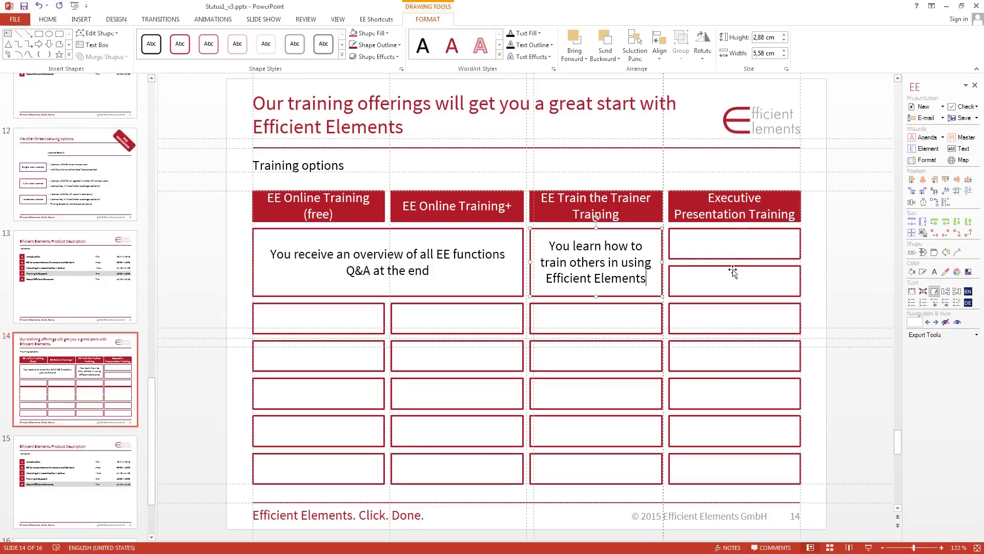
type("English")
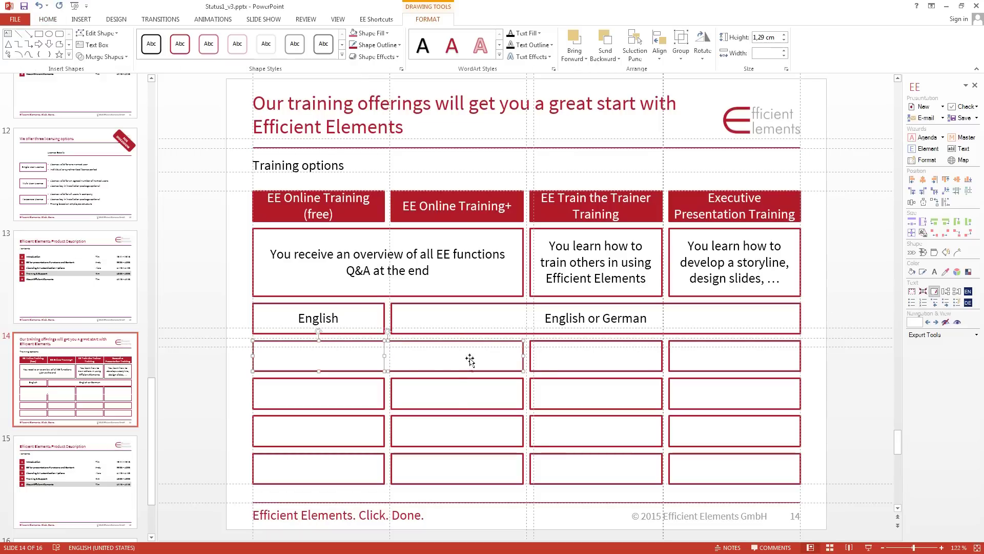
type("1 day1-2 times per month")
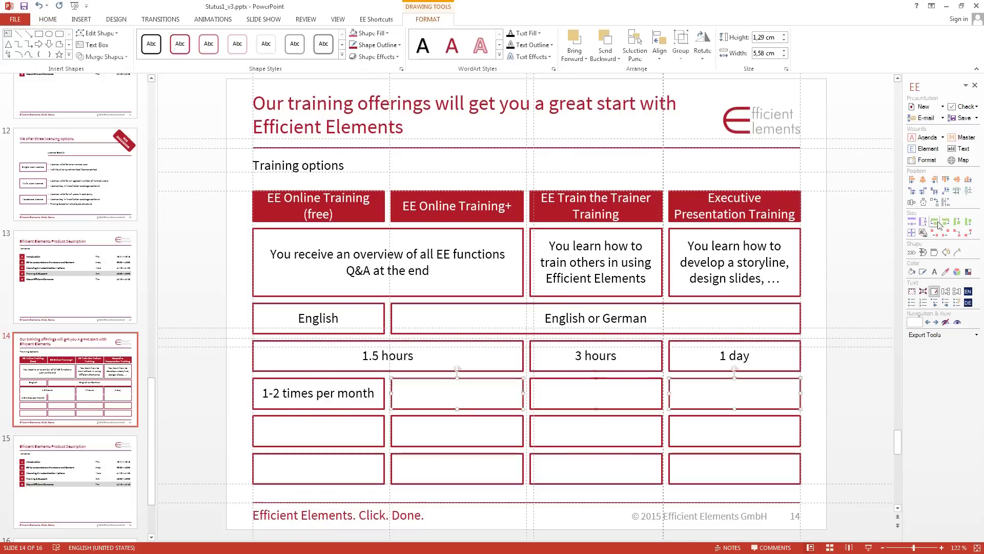
type("Online meeting")
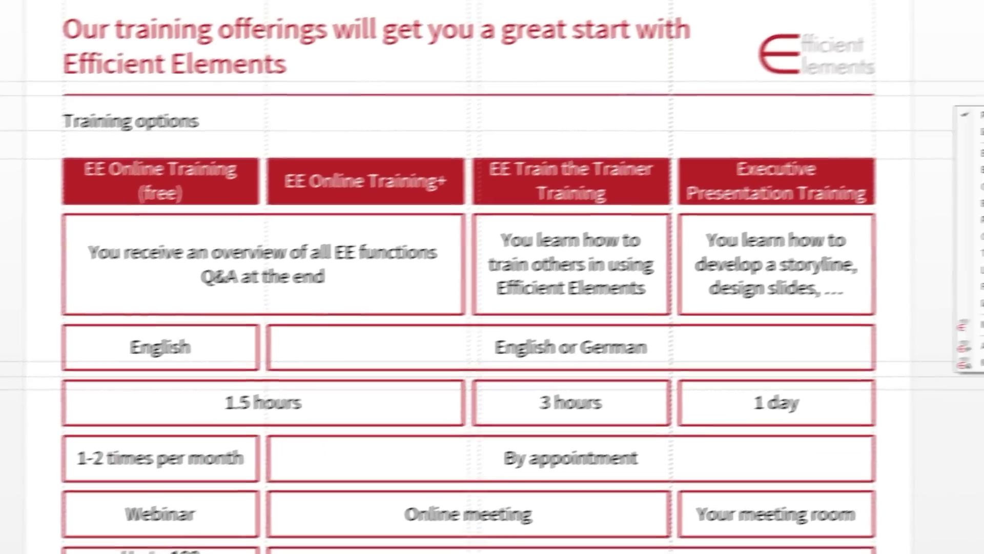
Step: Save the grid to My Elements as 'Training options' in the Training + Support group
left_click(898, 105)
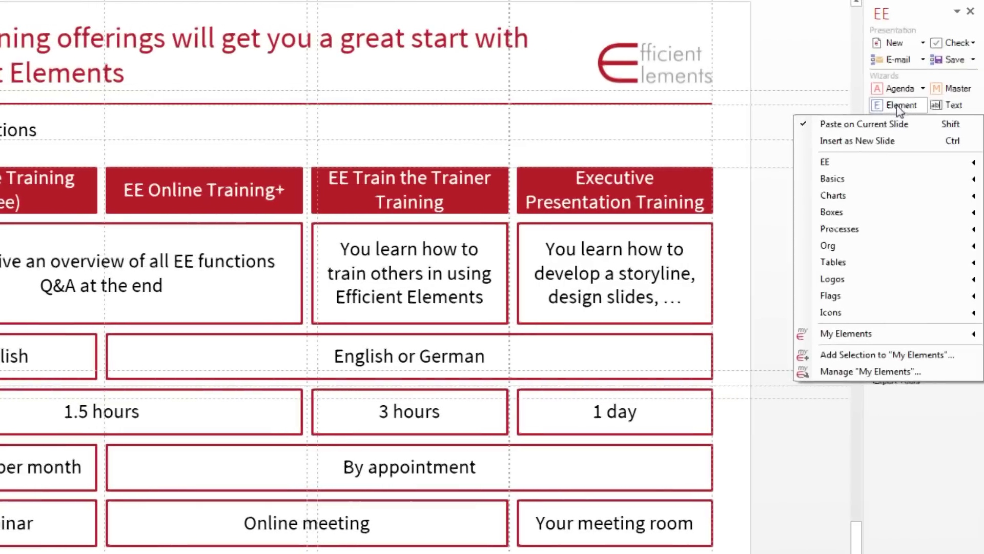
left_click(889, 355)
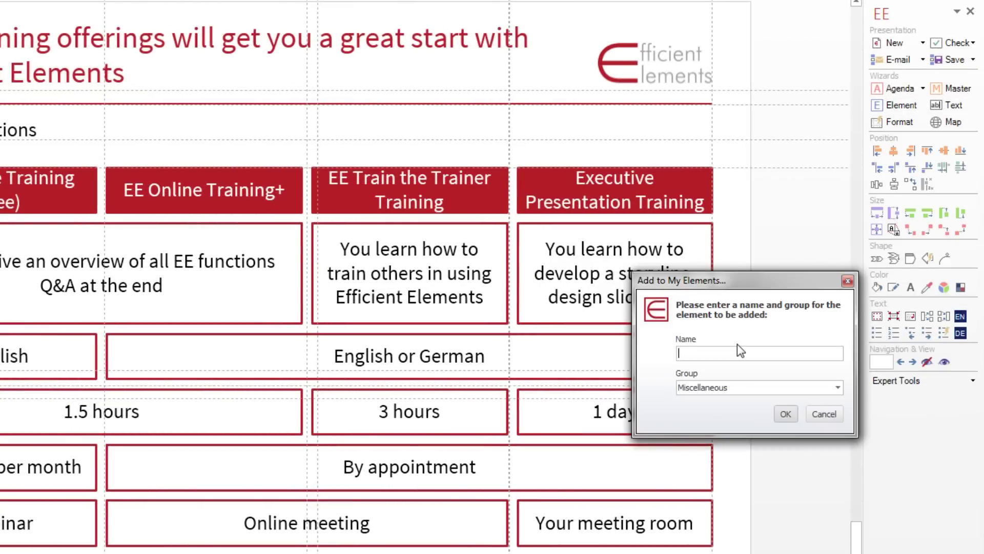
type("Training options")
key("Tab")
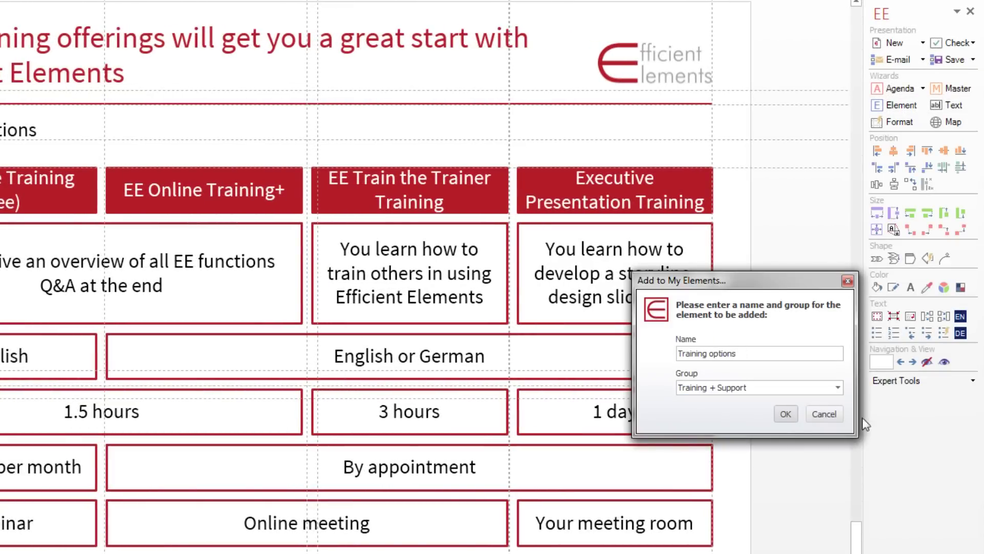
left_click(785, 413)
left_click(899, 106)
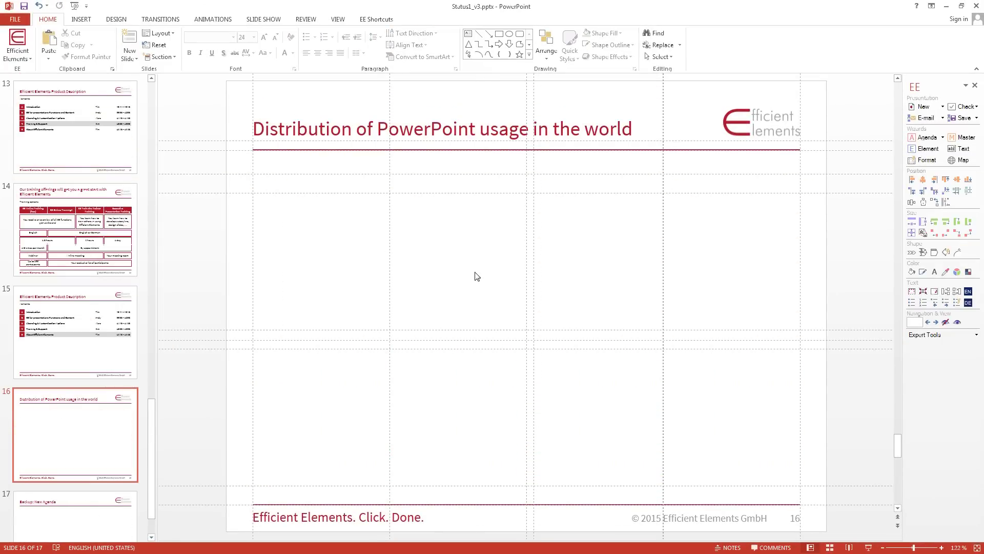
Step: Paste a world map onto slide 16 and shade it in reds from its Excel usage data
key("ctrl+v")
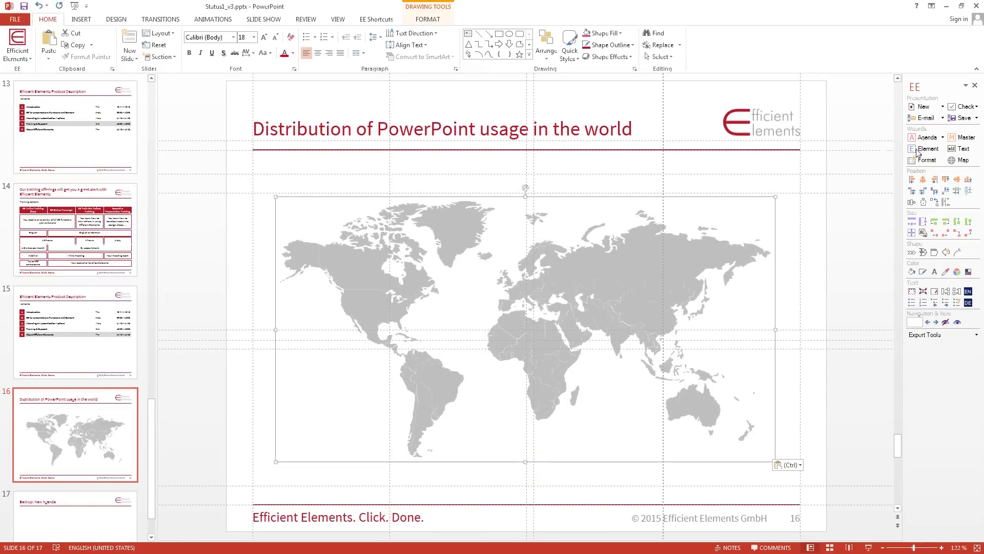
left_click(959, 160)
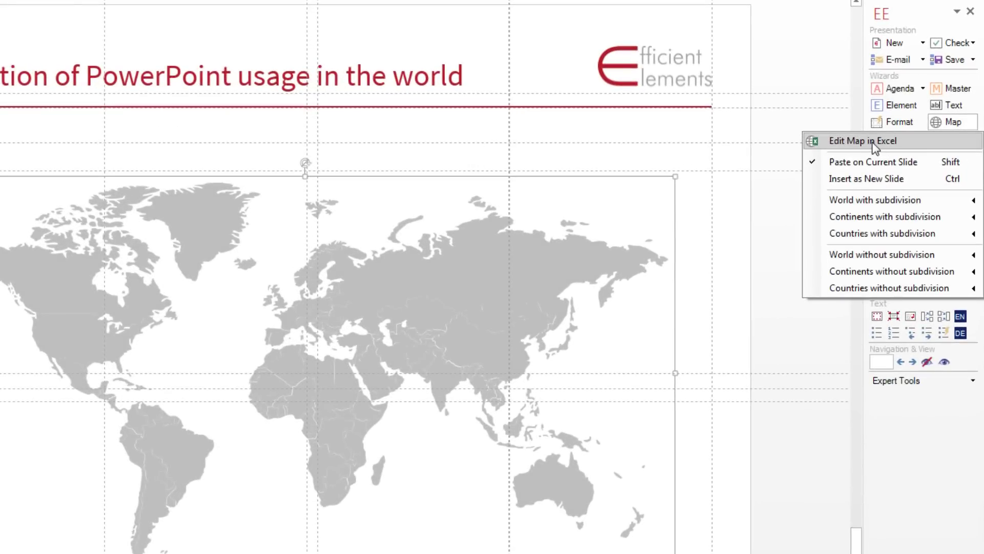
left_click(874, 146)
scroll(699, 160, "down", 10)
scroll(718, 158, "down", 4)
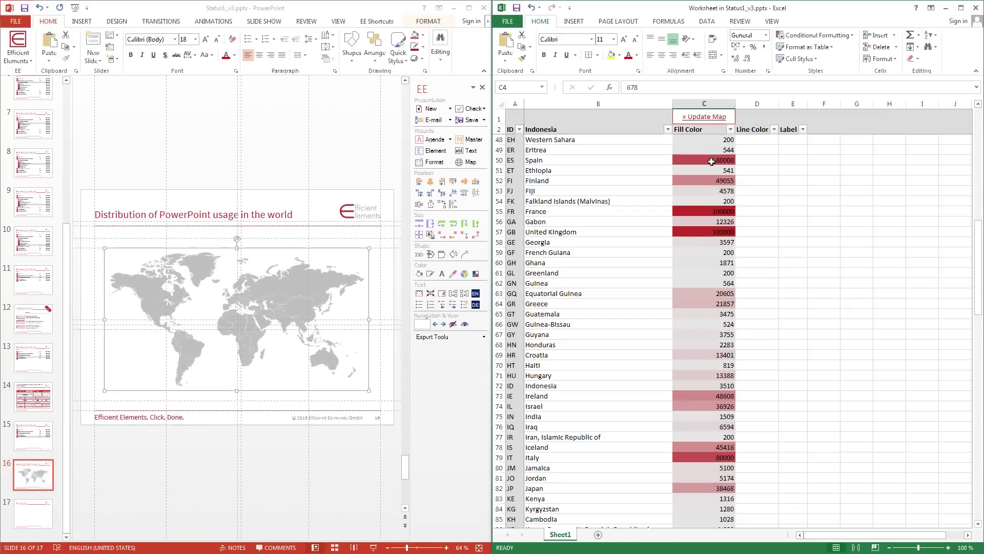
scroll(718, 205, "down", 3)
left_click(748, 191)
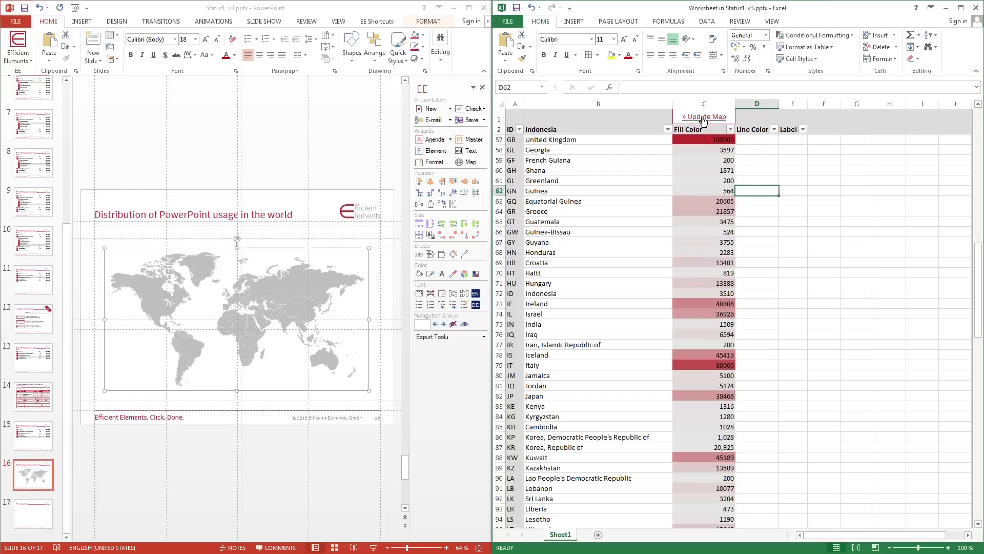
left_click(703, 117)
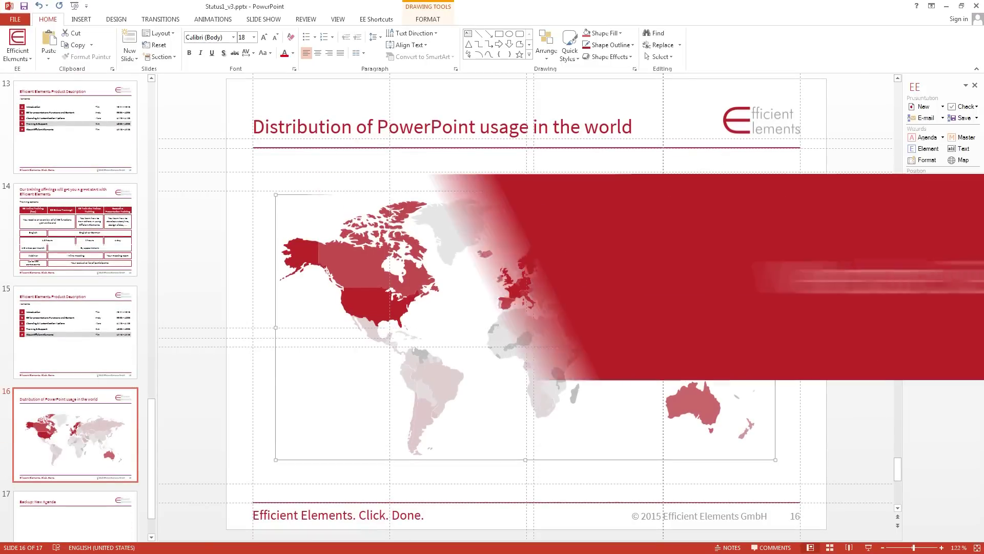
key("alt+n")
Step: Add a footnote-styled legend below the map: High level of usage (red), low level of usage (grey)
key("x")
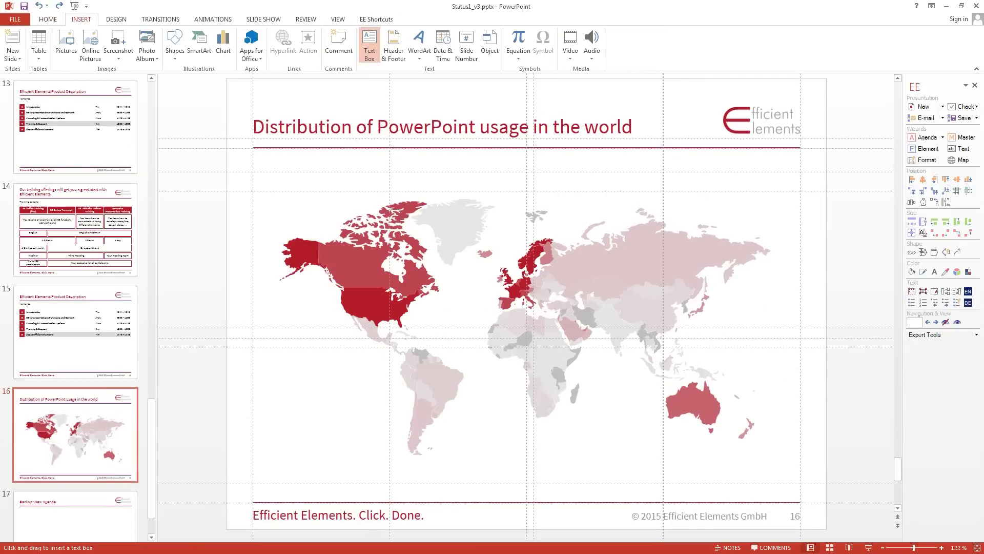
left_click_drag(565, 484, 577, 483)
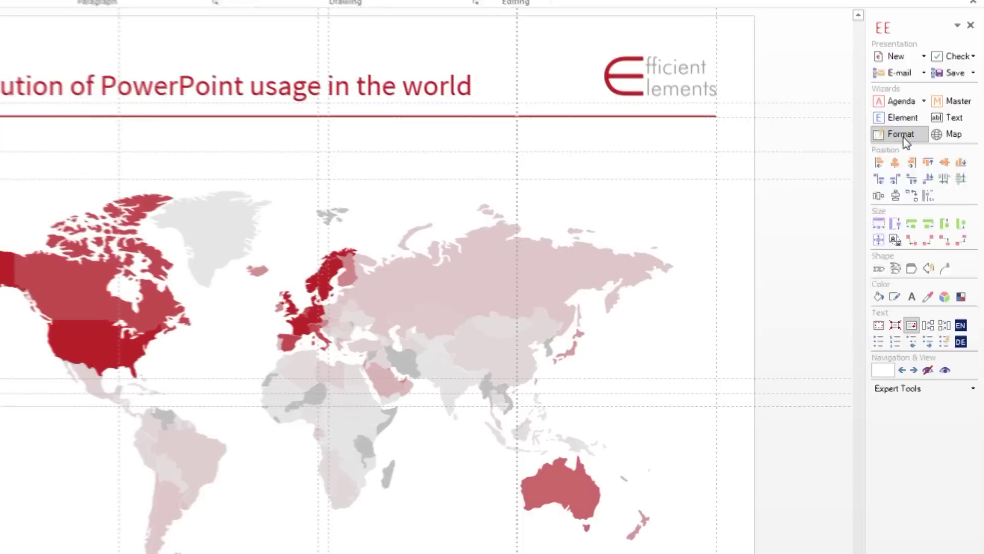
left_click(929, 161)
left_click(902, 174)
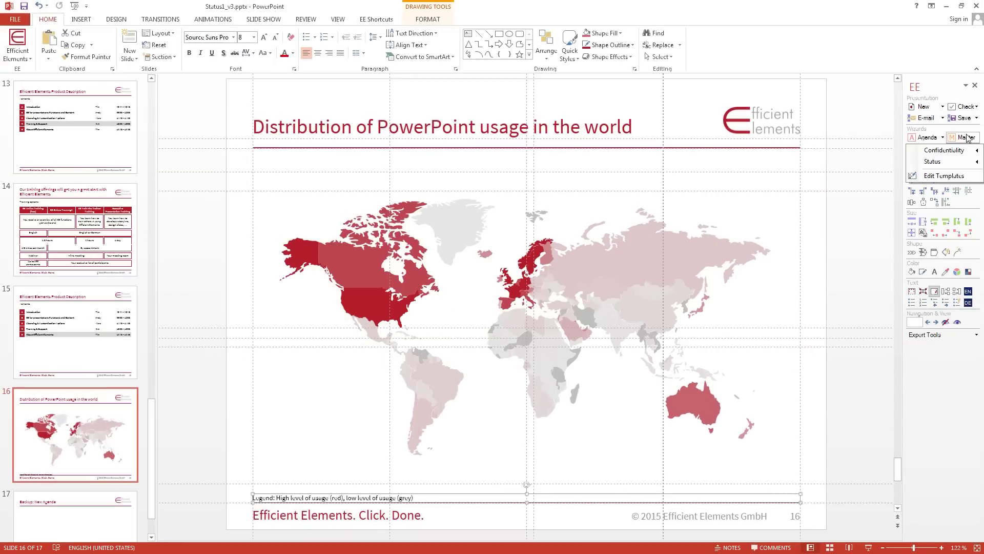
mouse_move(915, 124)
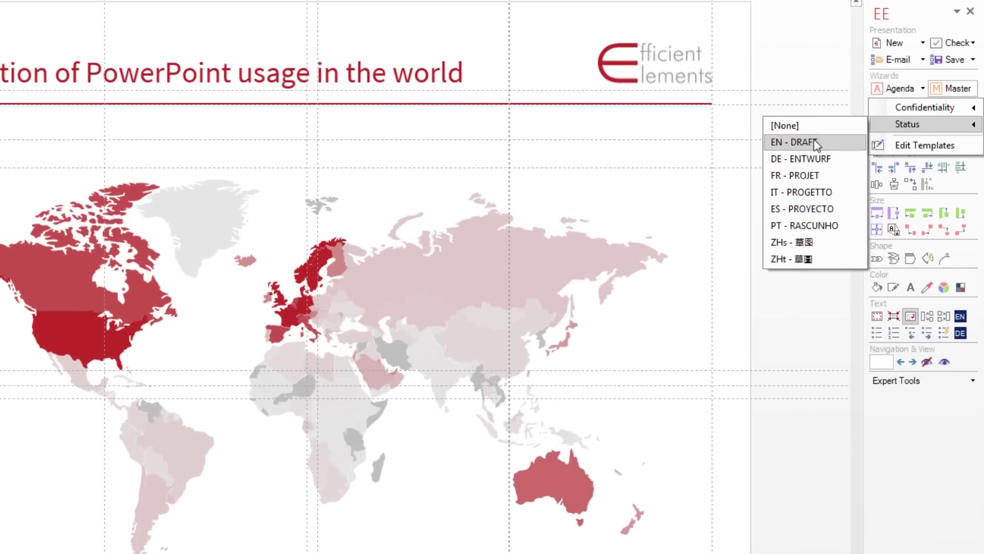
Step: Apply the EN - DRAFT status label to the map slide
left_click(815, 143)
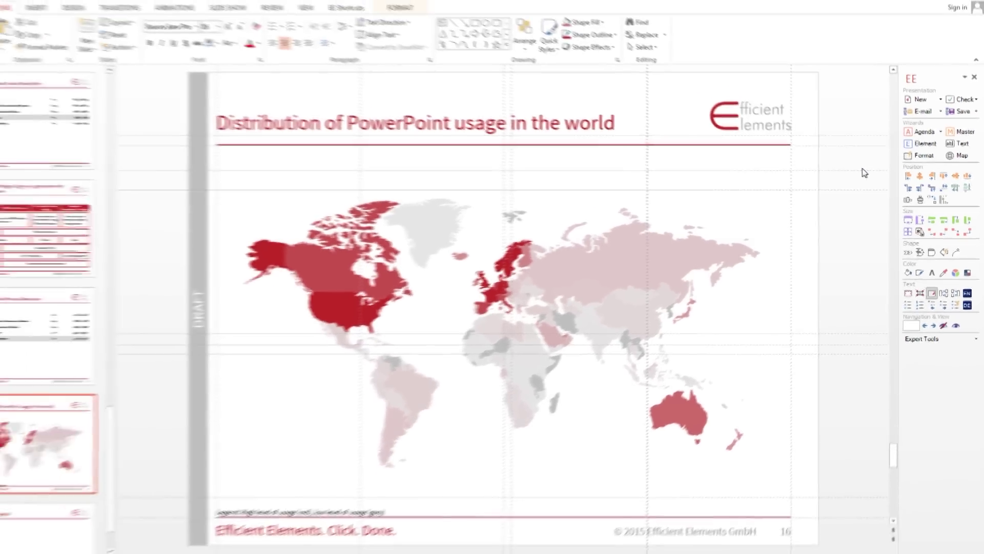